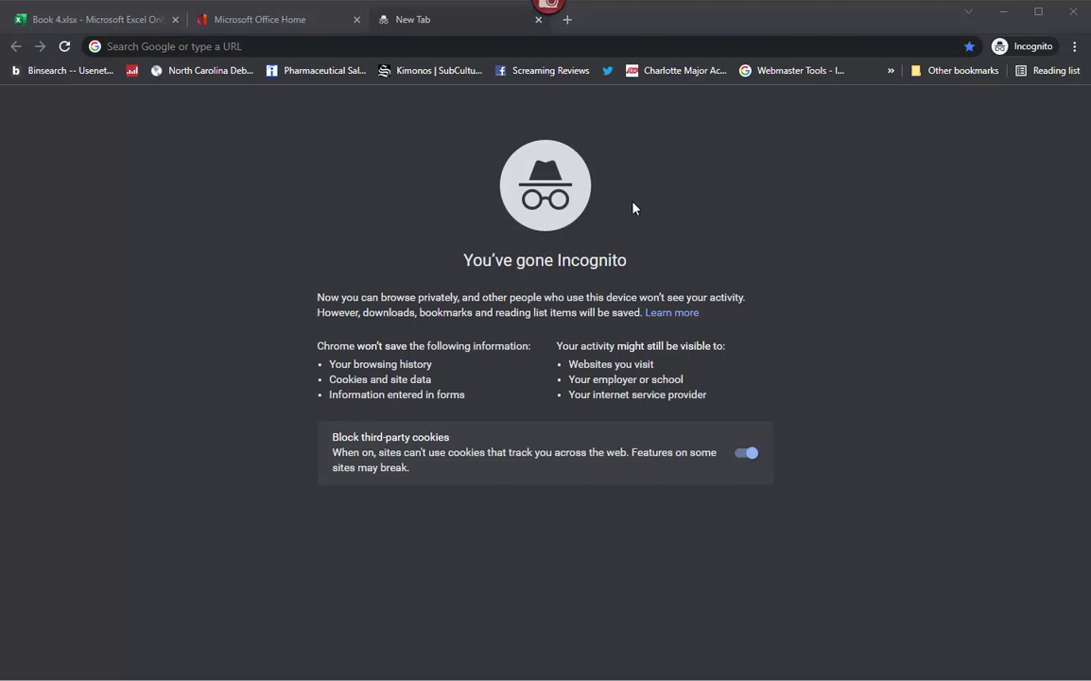
# Step: Leave the empty incognito tab and switch to the Microsoft Office Home tab
pyautogui.click(1073, 47)
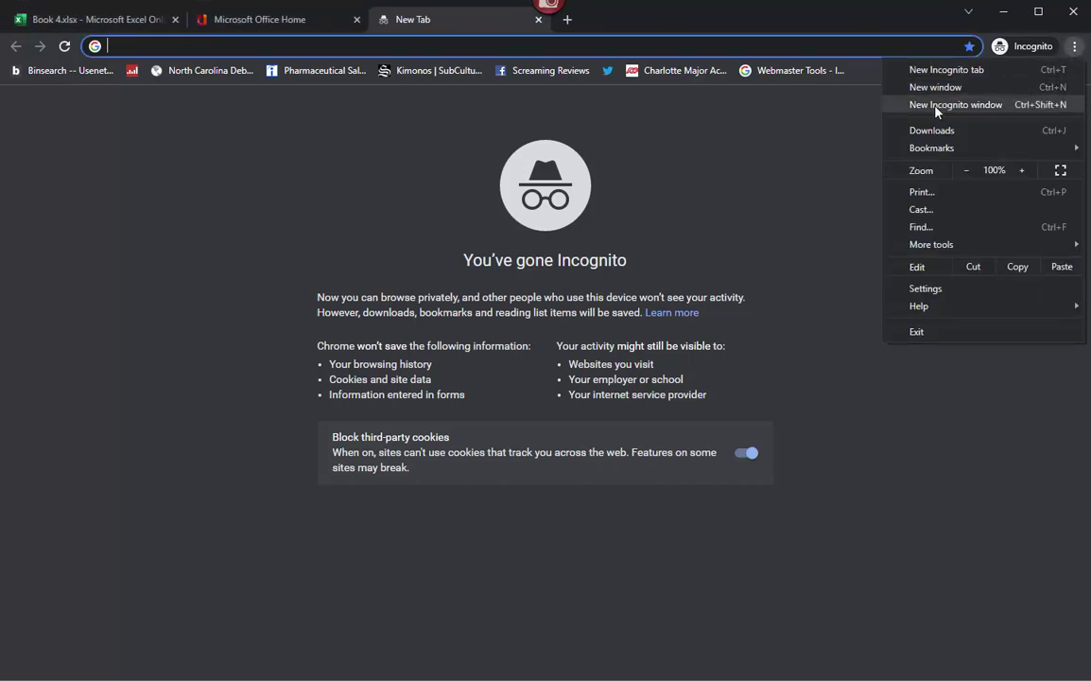
pyautogui.click(819, 116)
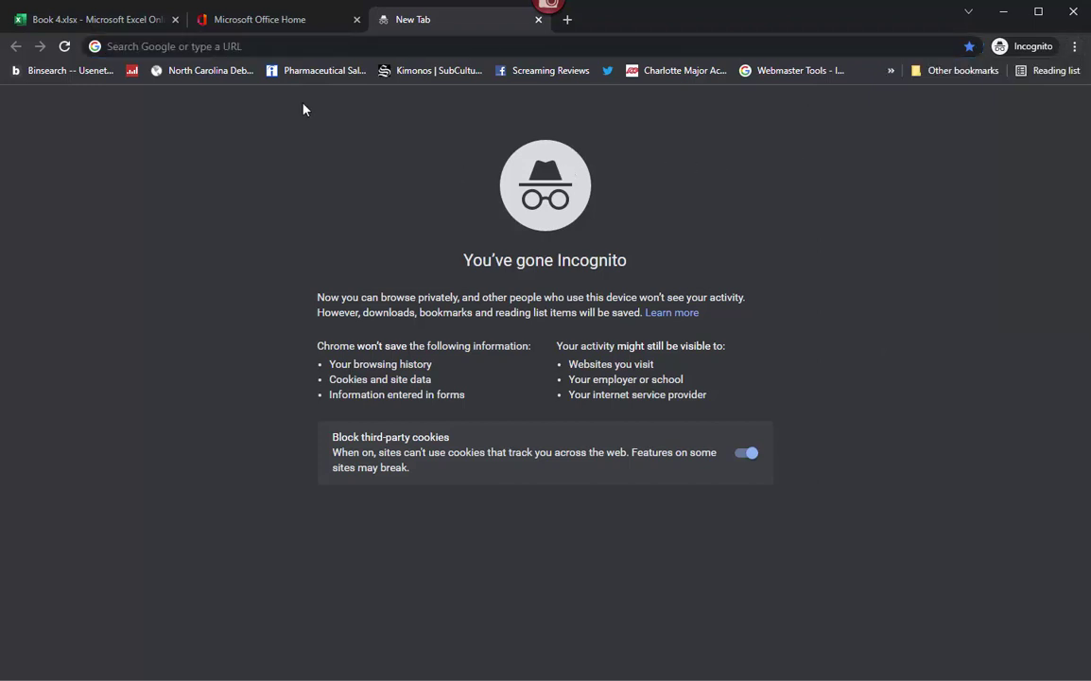
pyautogui.click(273, 23)
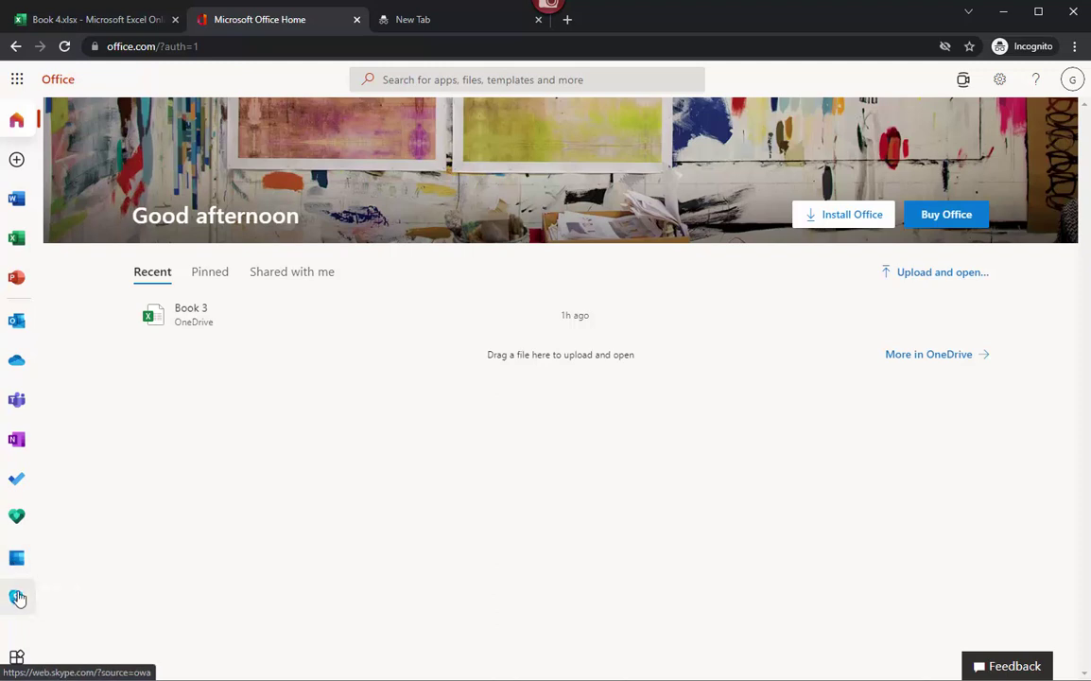
pyautogui.click(17, 82)
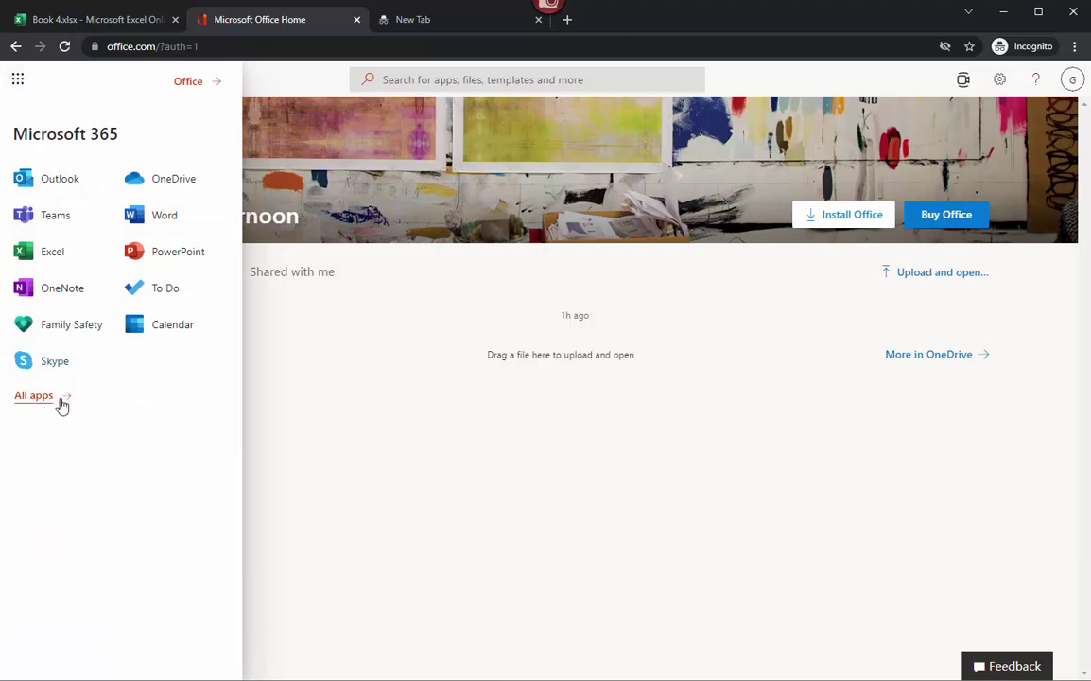
pyautogui.click(382, 465)
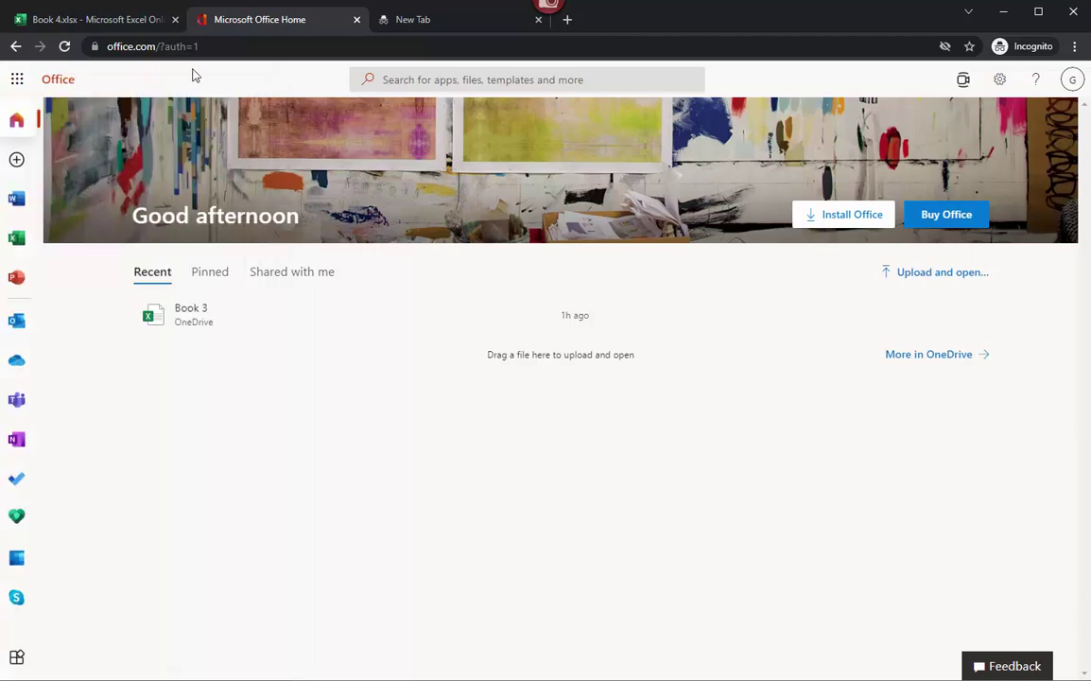
# Step: Switch to Book 4.xlsx, review its Type, Purchases and Total Amount columns, and select G10 below the pivot table
pyautogui.click(74, 21)
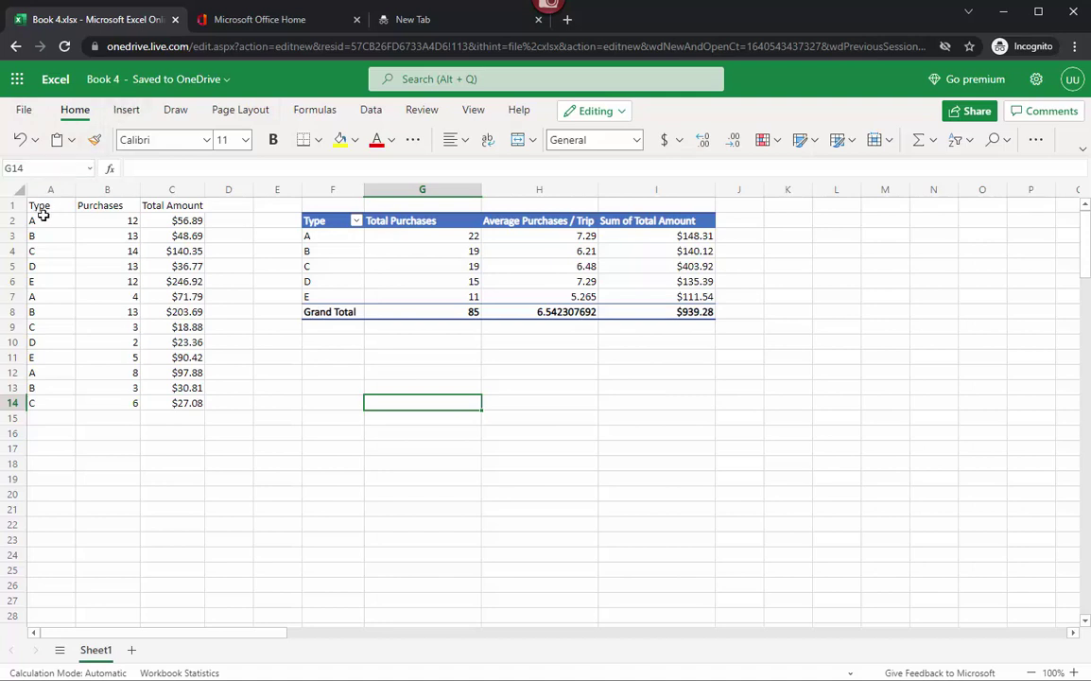
pyautogui.moveTo(38, 209); pyautogui.dragTo(54, 402)
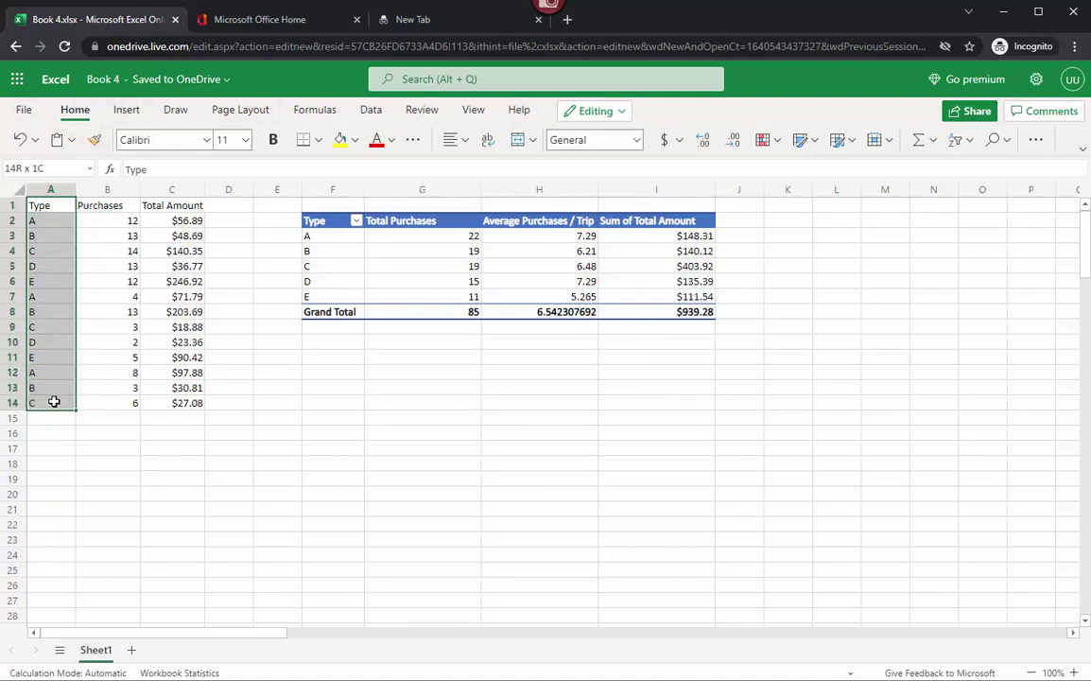
pyautogui.click(40, 281)
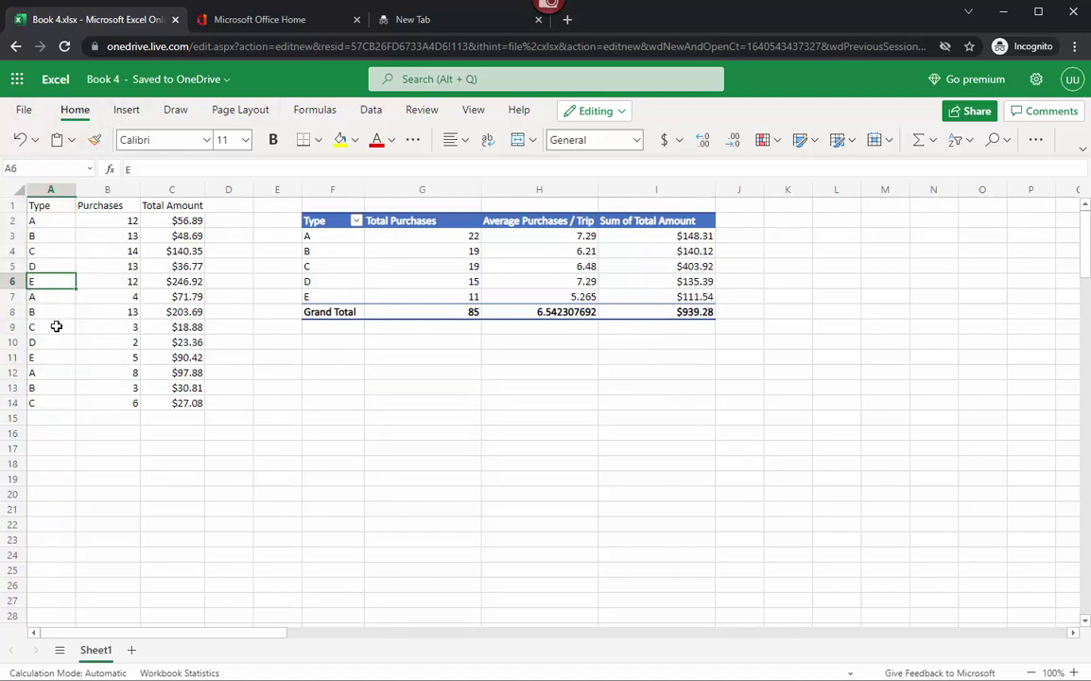
pyautogui.click(105, 206)
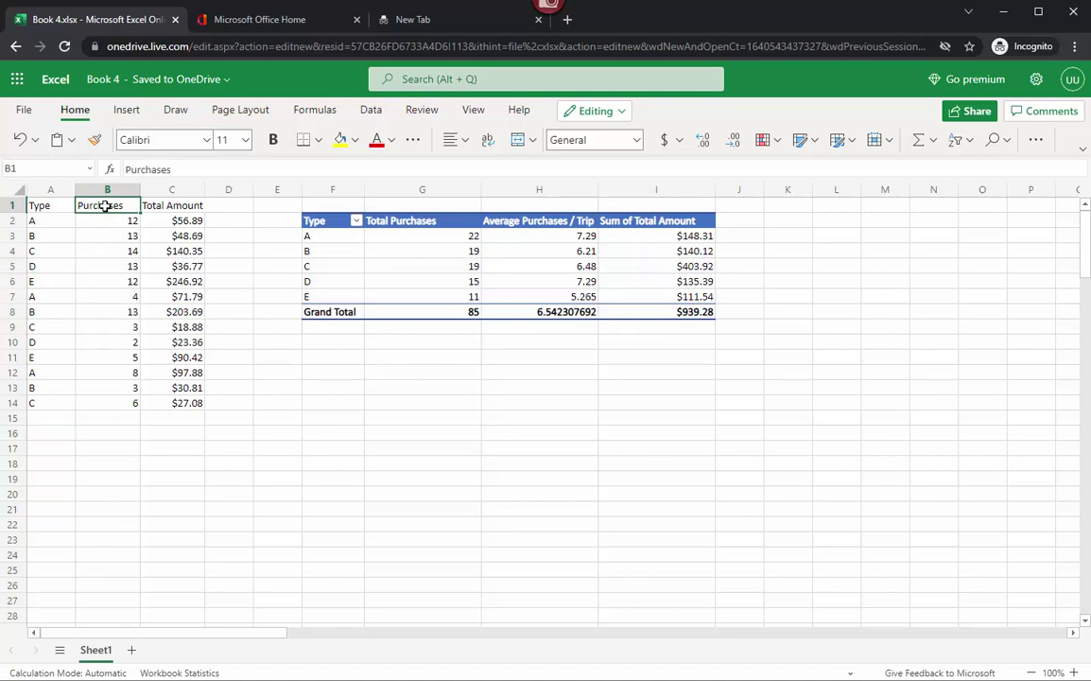
pyautogui.click(167, 203)
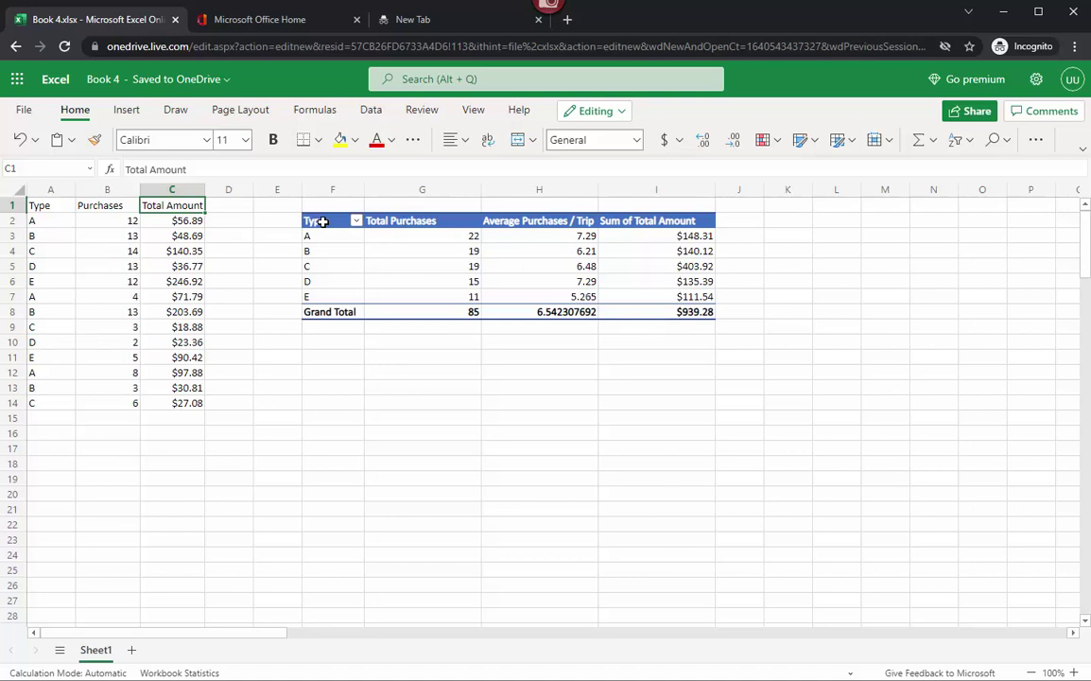
pyautogui.click(412, 344)
pyautogui.click(127, 110)
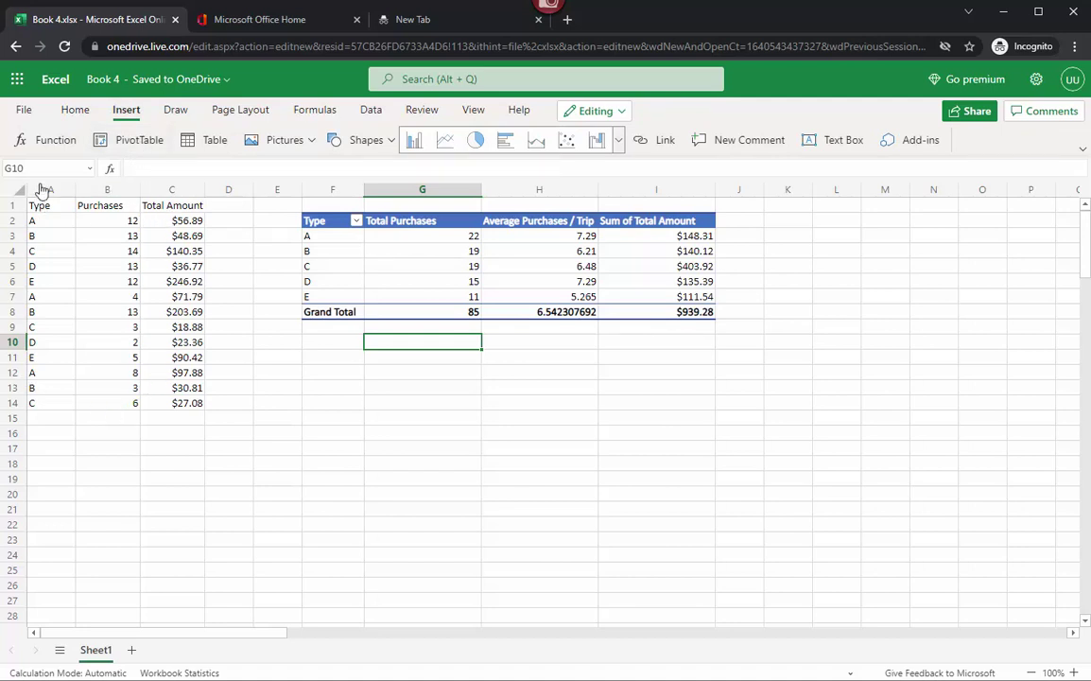
# Step: Show PivotTable Fields and check the Average Purchases / Trip value settings, closing them unchanged
pyautogui.click(390, 236)
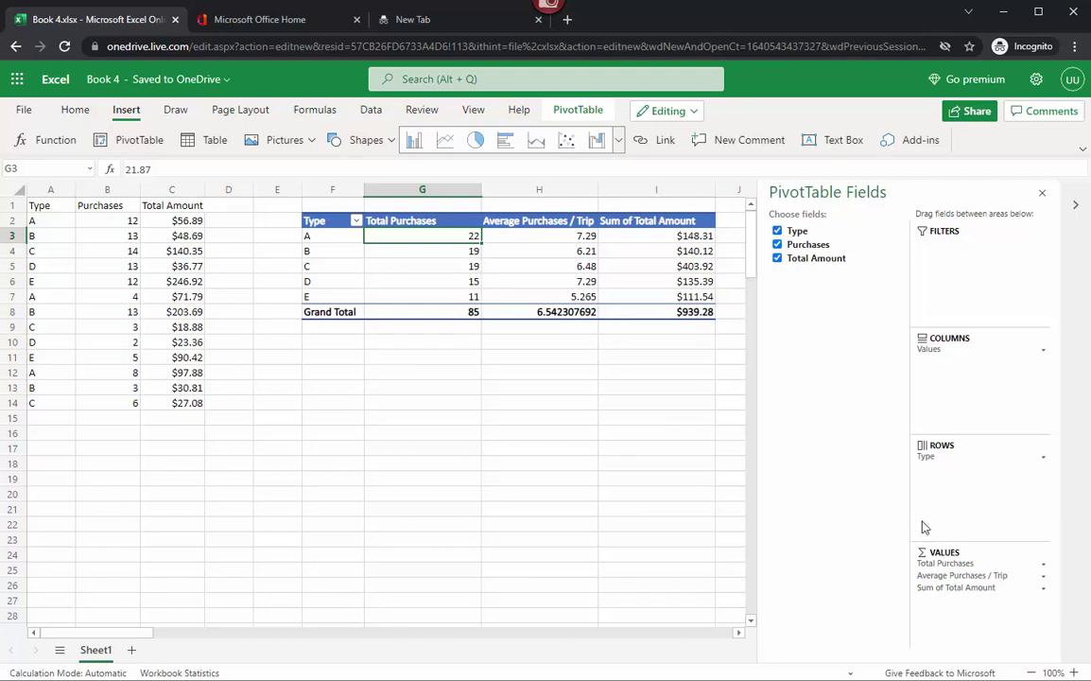
pyautogui.click(1042, 578)
pyautogui.click(974, 575)
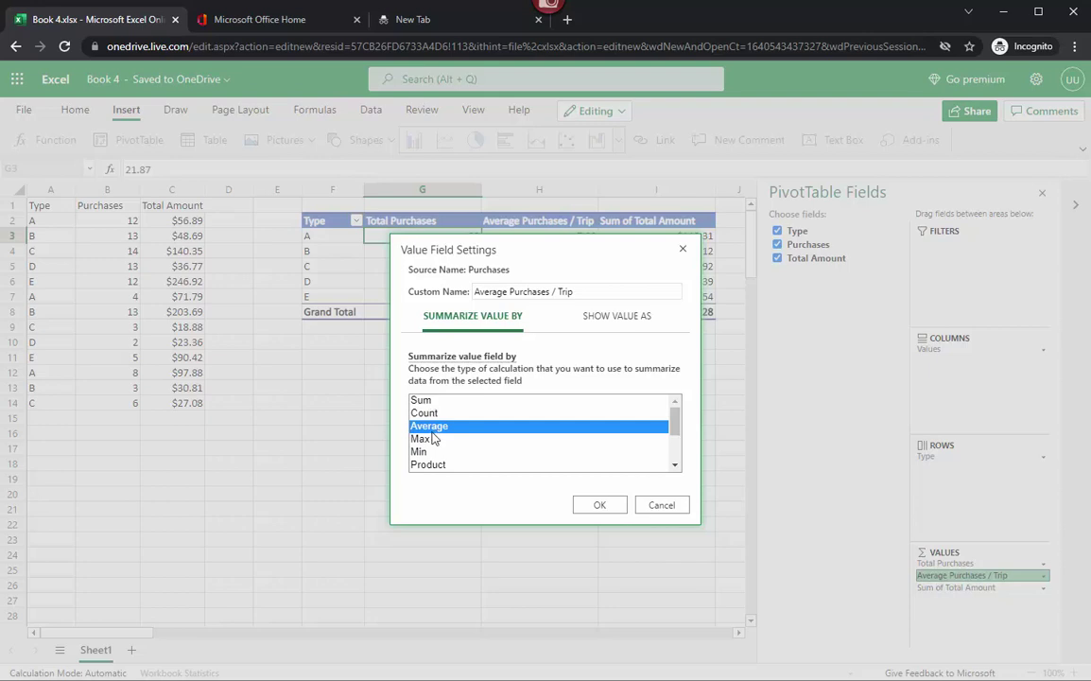
pyautogui.click(682, 249)
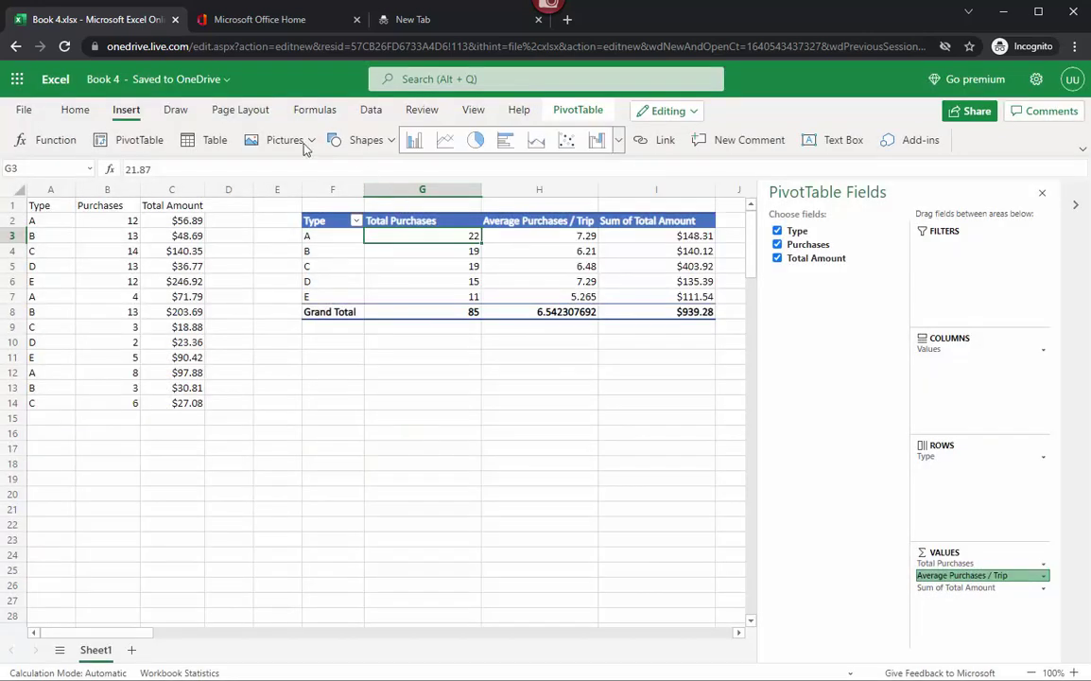
pyautogui.click(374, 252)
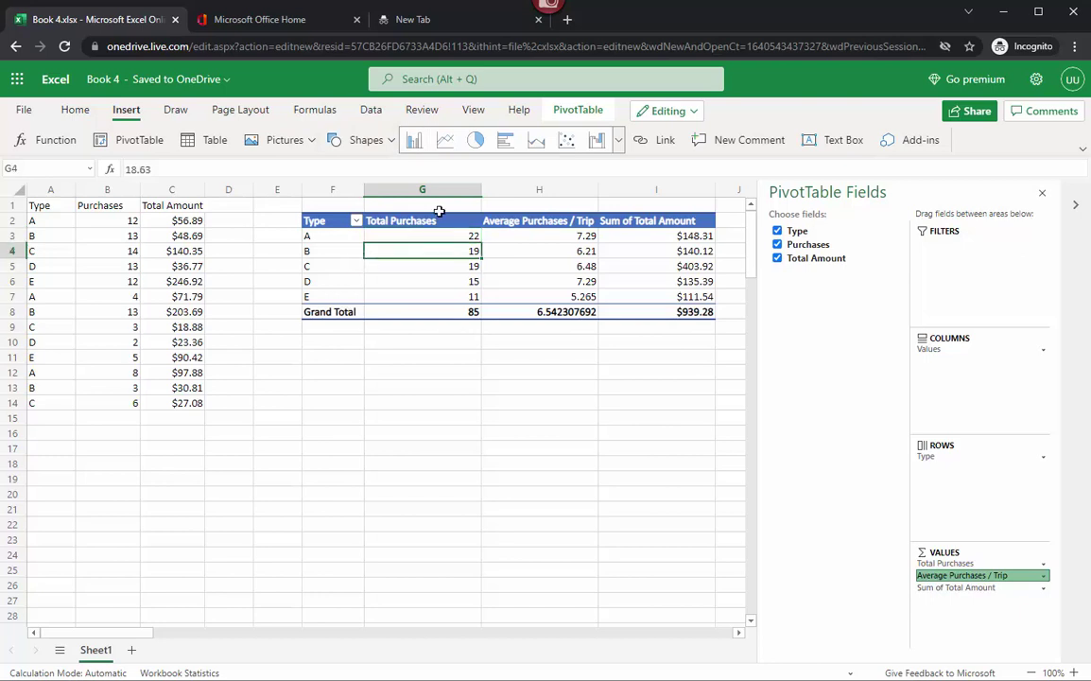
pyautogui.click(618, 142)
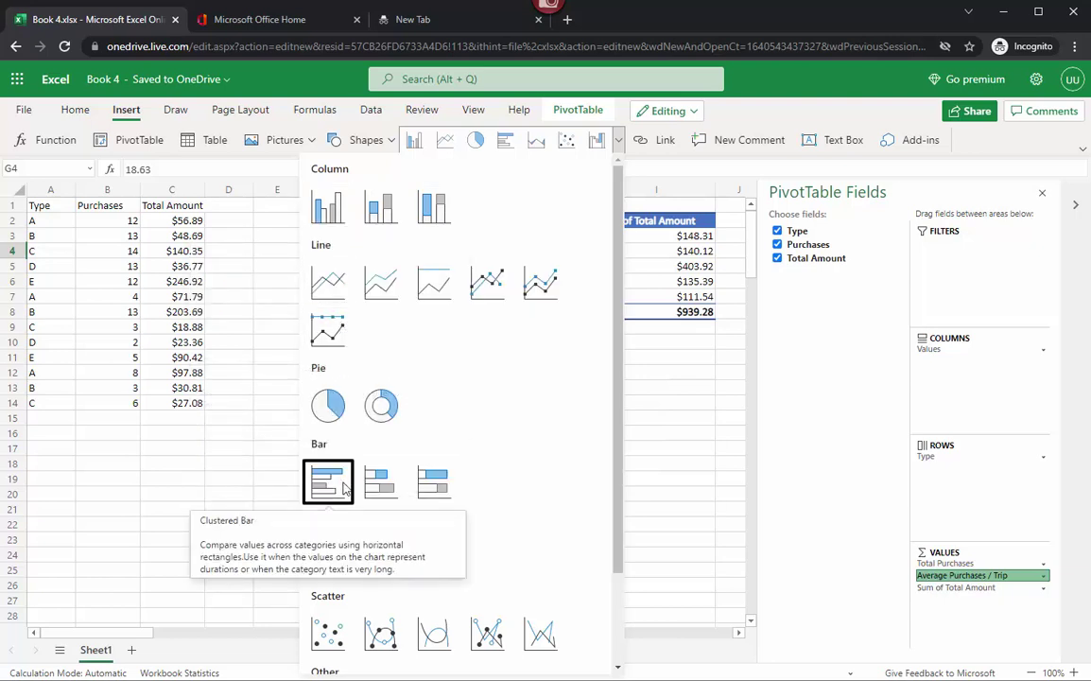
pyautogui.click(330, 563)
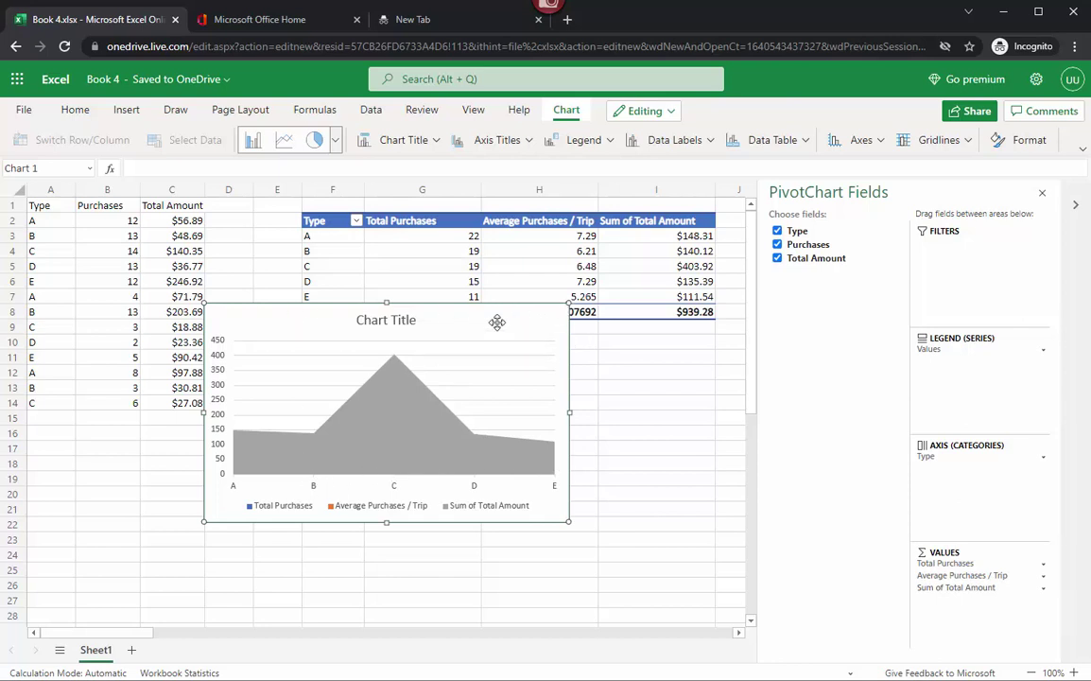
pyautogui.press('Delete')
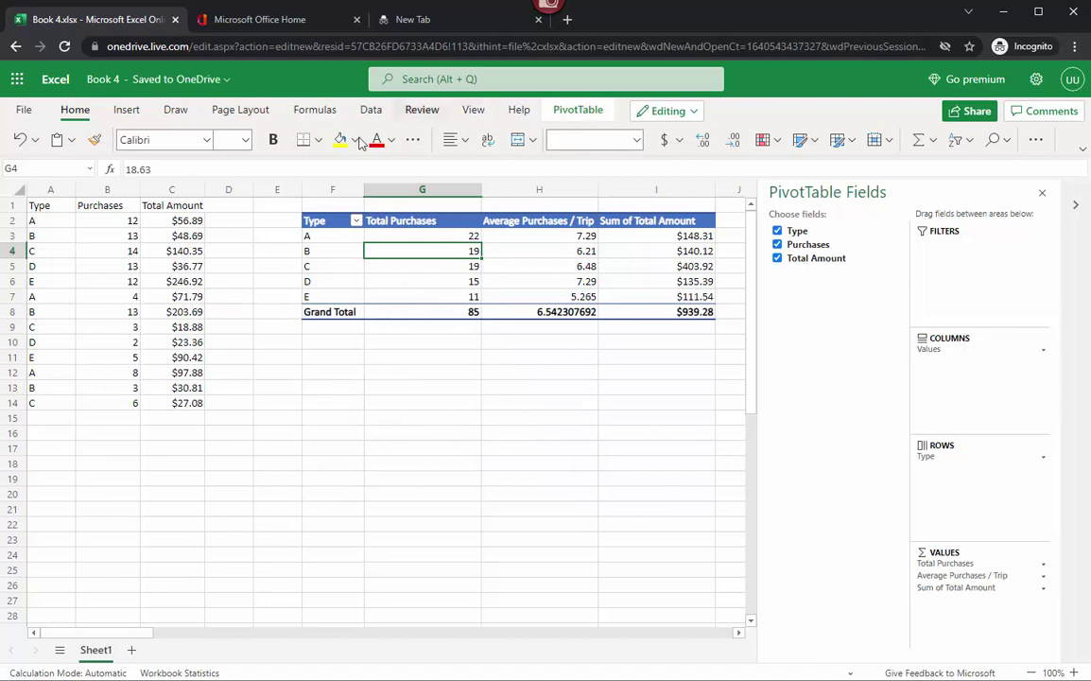
# Step: Insert a clustered column PivotChart from the Type pivot table, then deselect it via cell I12
pyautogui.click(126, 110)
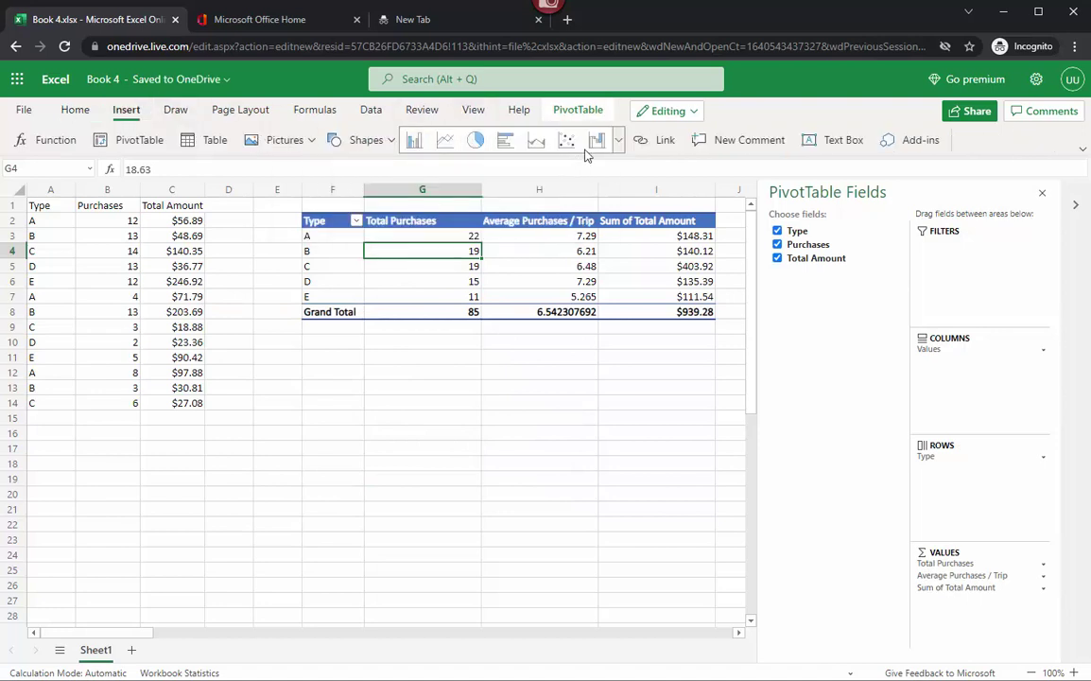
pyautogui.click(413, 140)
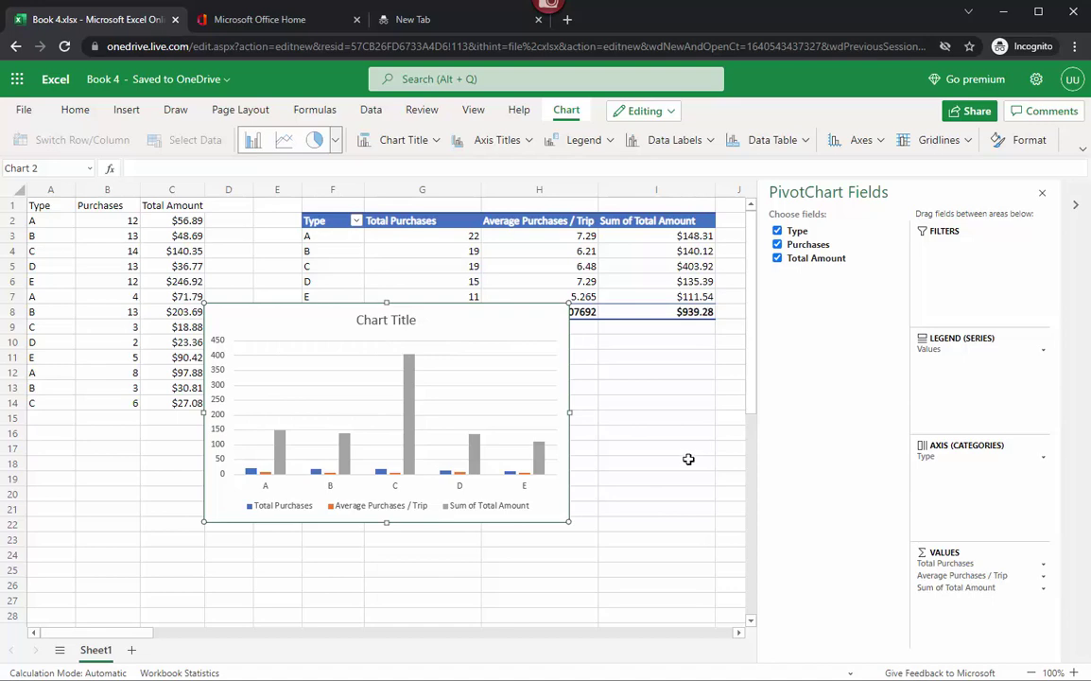
pyautogui.scroll(-2, 673, 455)
pyautogui.scroll(2, 678, 447)
pyautogui.click(625, 372)
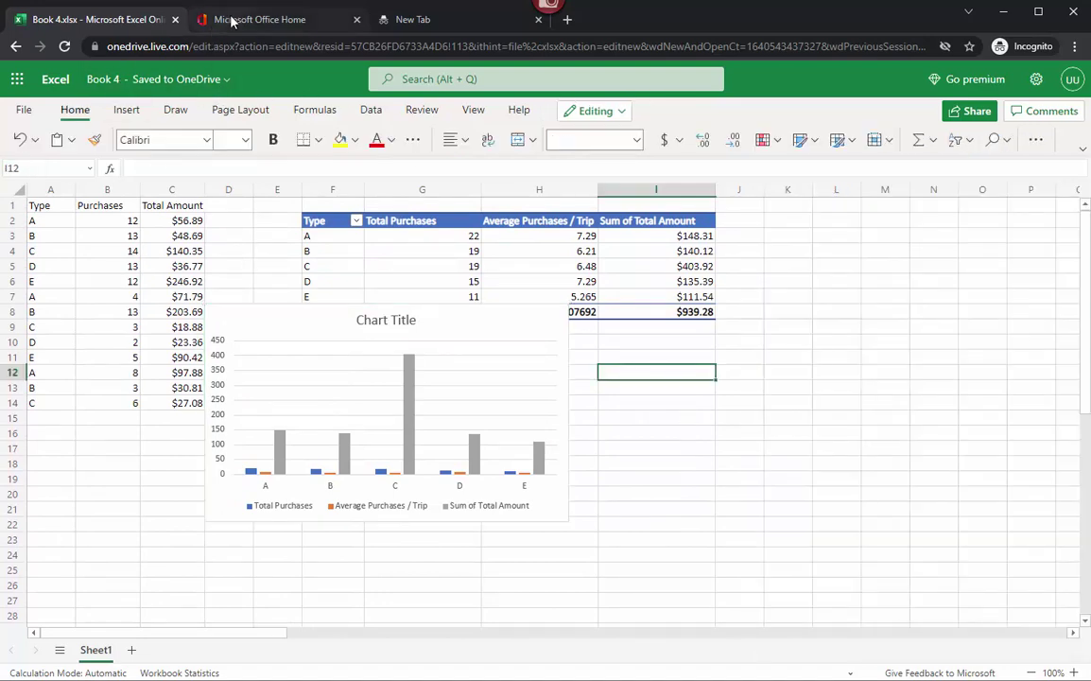
# Step: From the Office Home tab, go to Word and request a new blank document
pyautogui.click(227, 20)
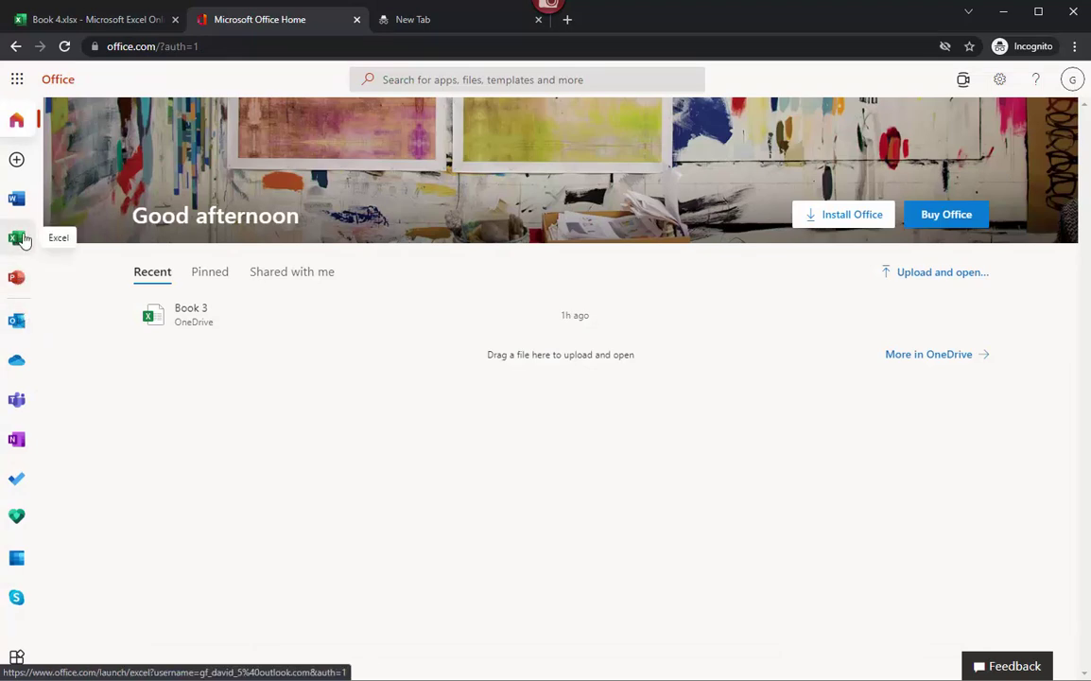
pyautogui.click(17, 199)
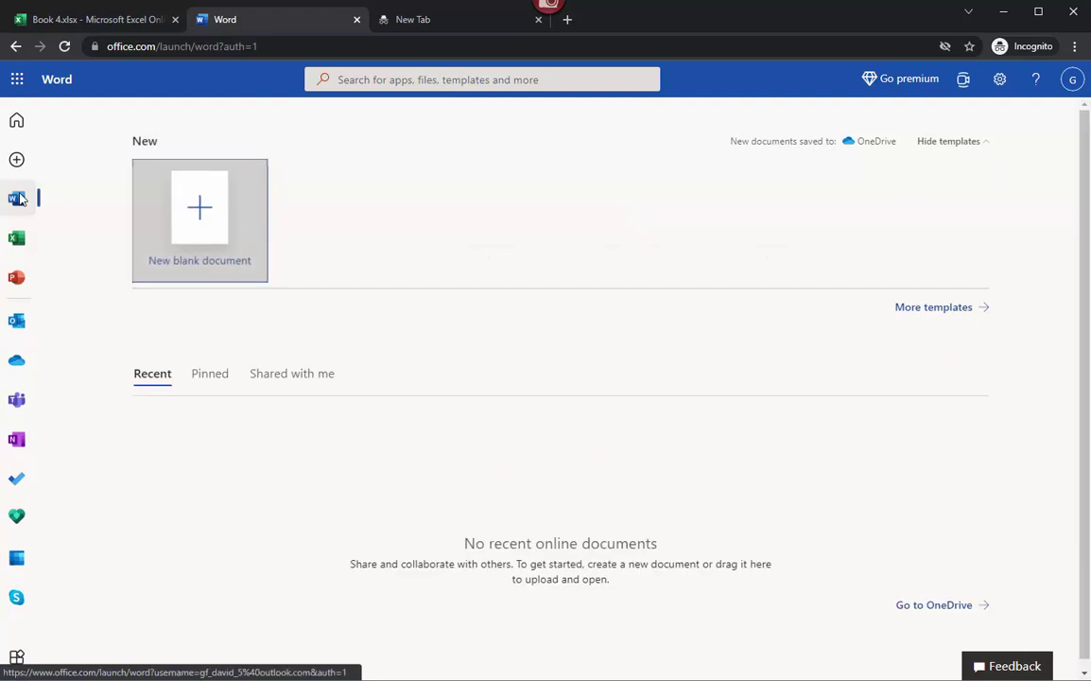
pyautogui.click(200, 258)
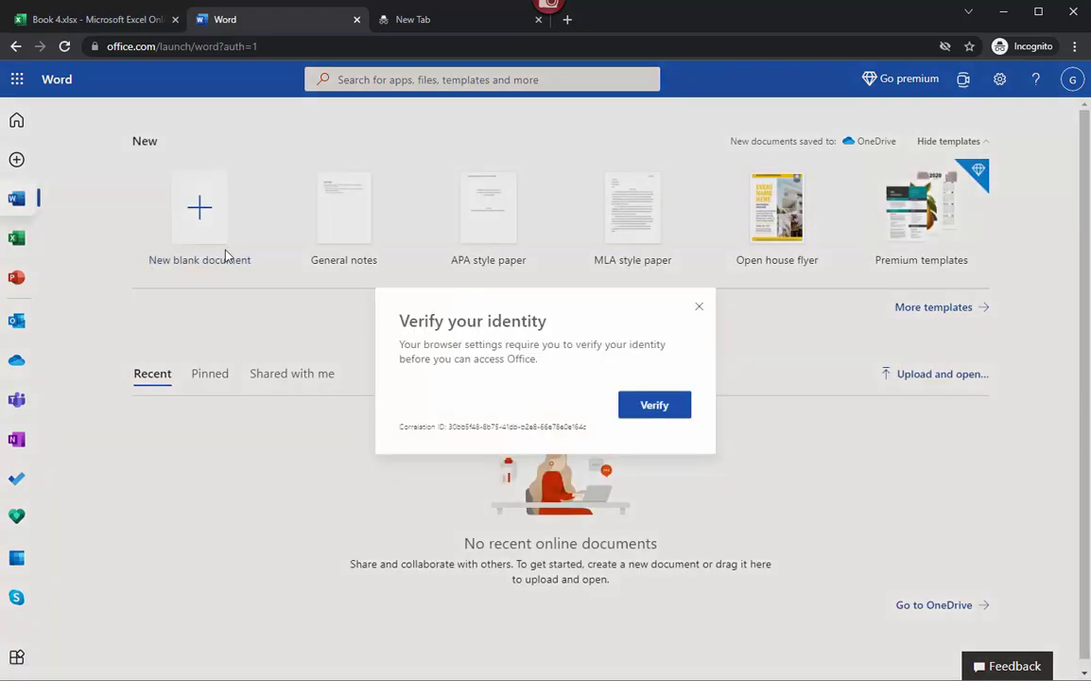
# Step: Verify identity by entering the account password and signing in
pyautogui.click(662, 408)
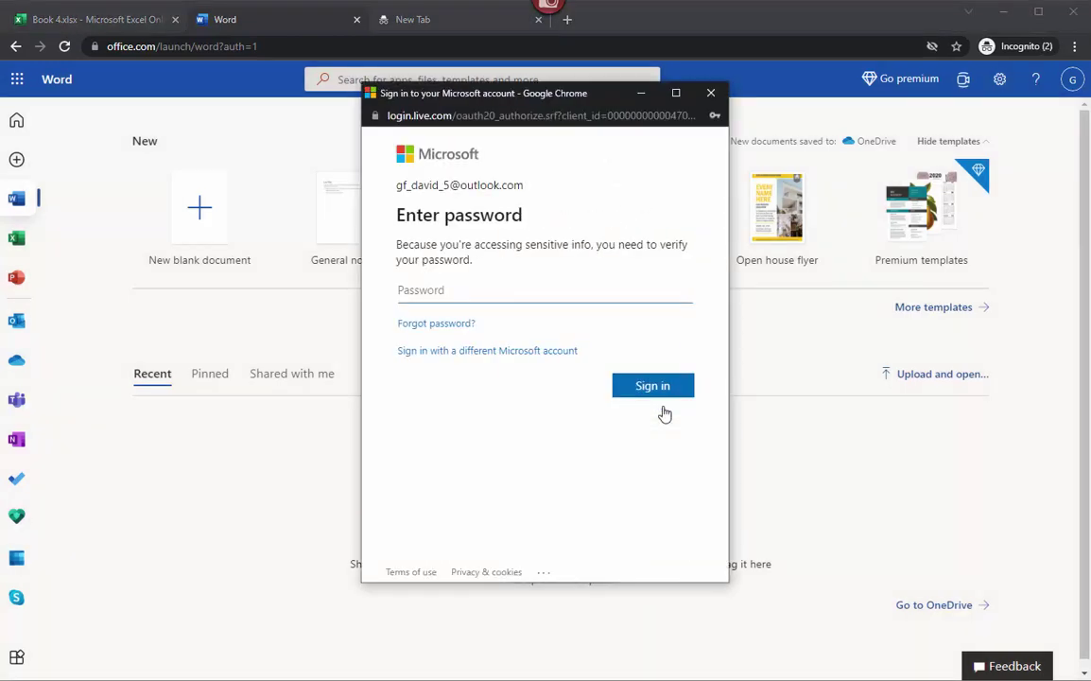
pyautogui.click(530, 290)
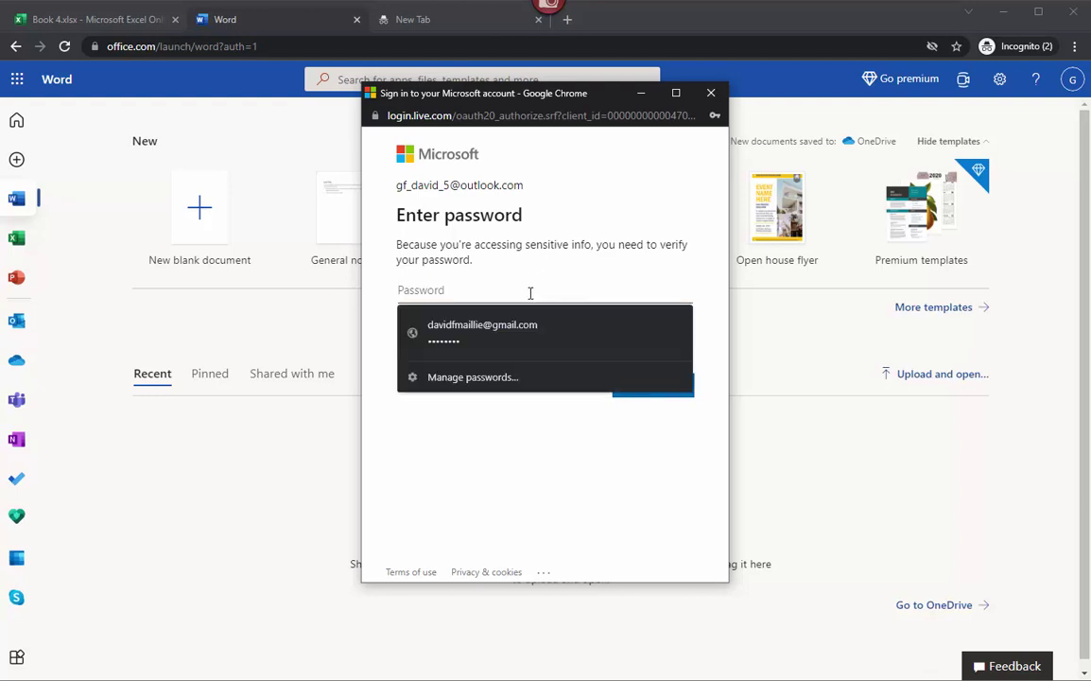
pyautogui.write('********')
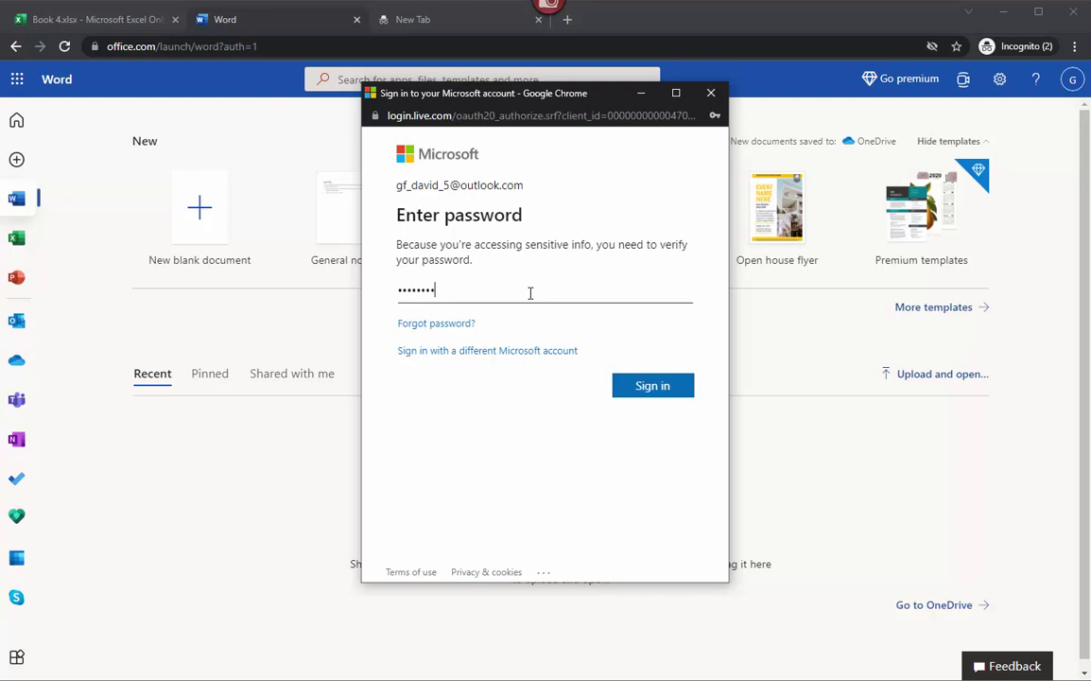
pyautogui.click(652, 388)
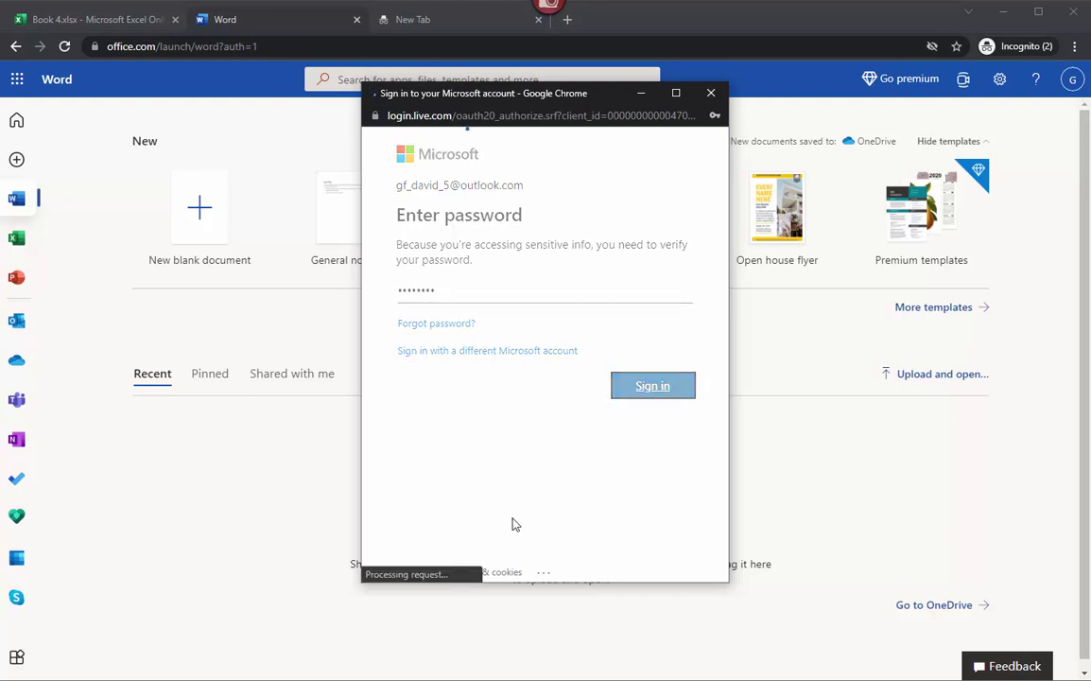